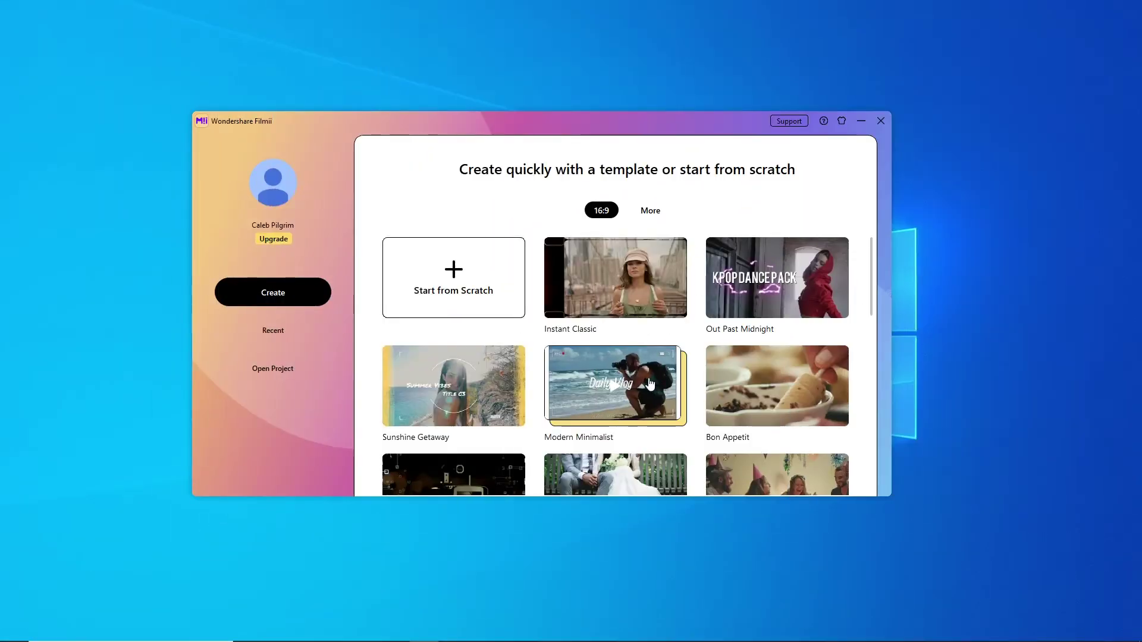
Preview the Sunshine Getaway template from the Create start screen.
click(486, 379)
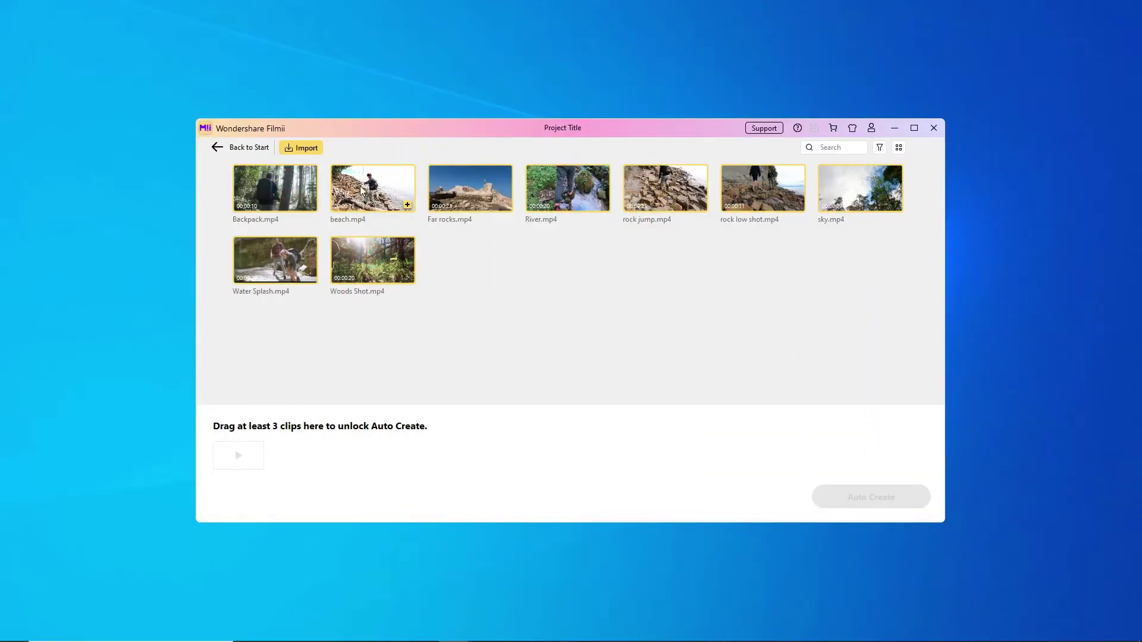
Add all nine clips, make Woods Shot first, and run Auto Create.
drag(372, 253, 368, 452)
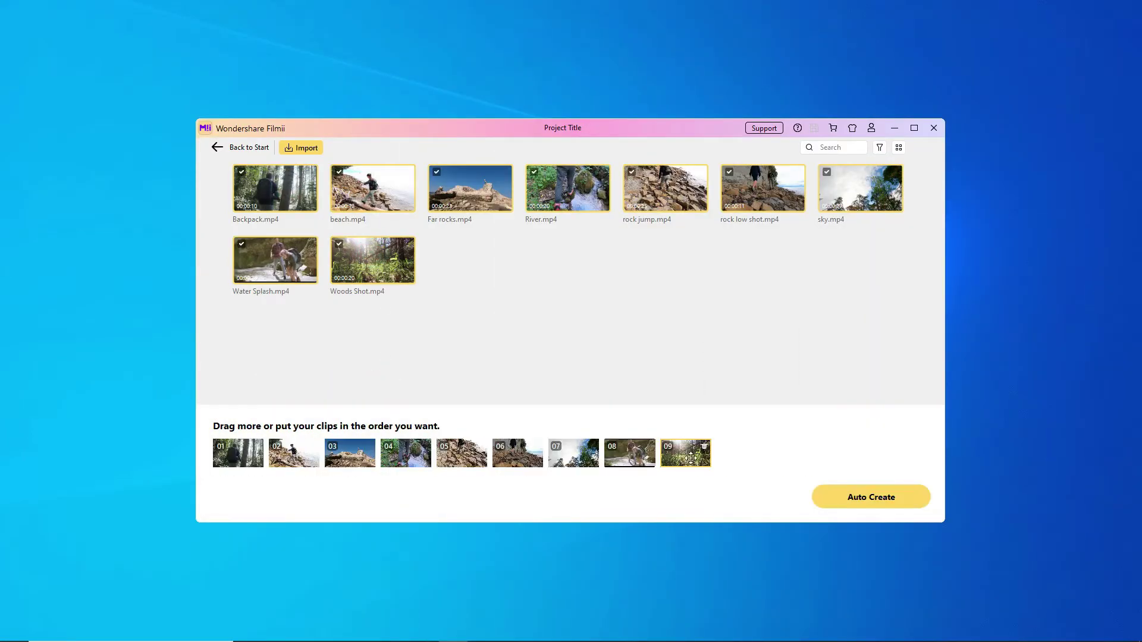
drag(691, 458, 228, 454)
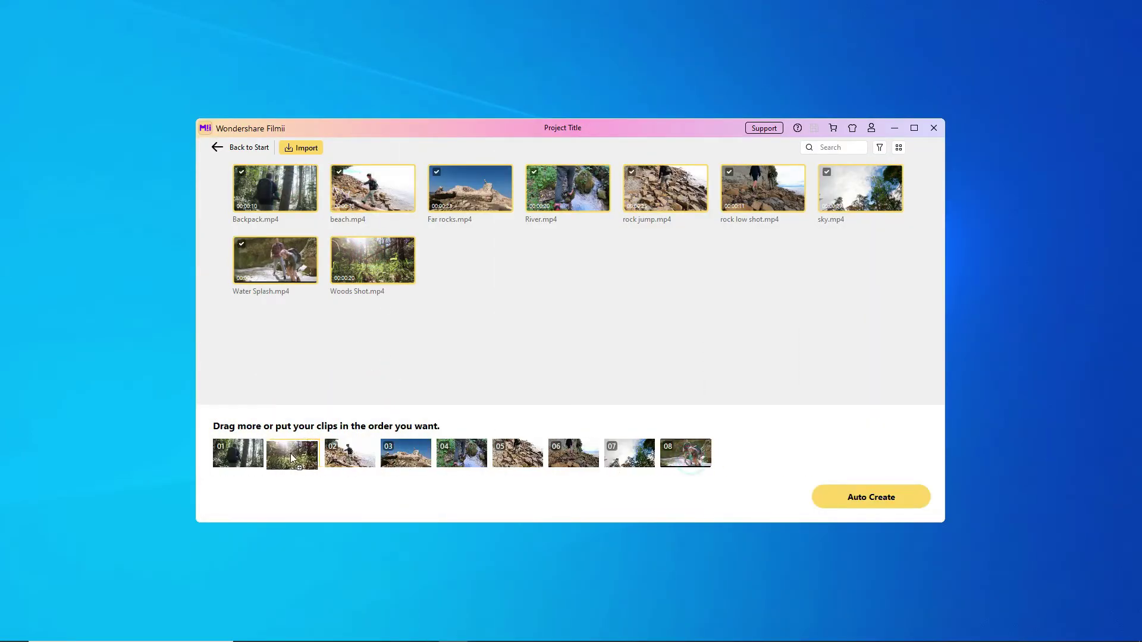
click(897, 498)
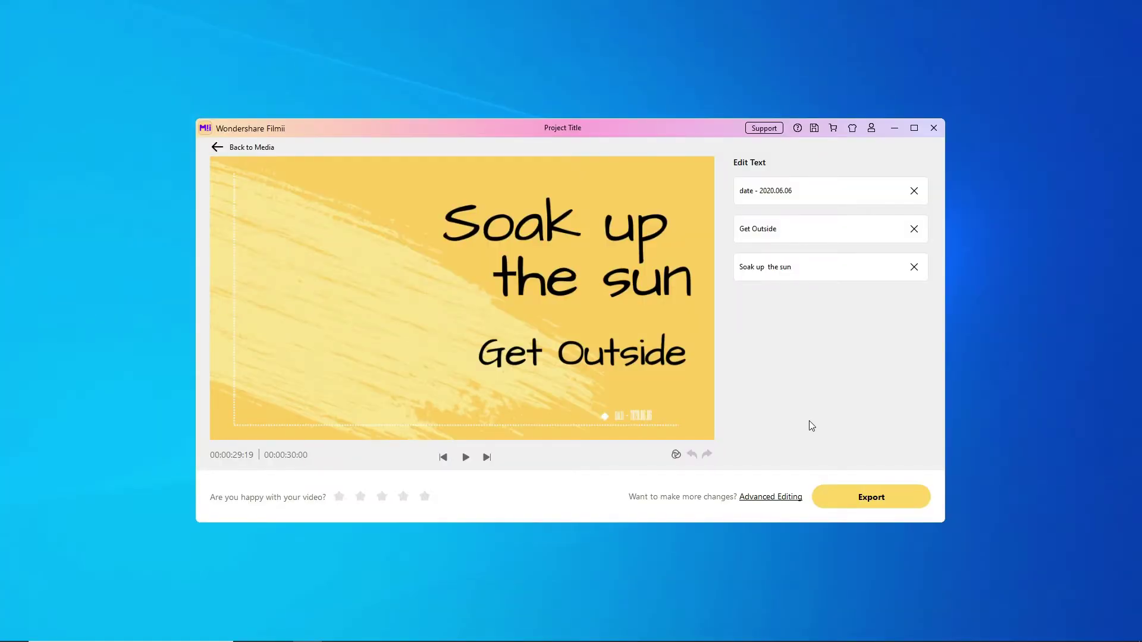
Switch to Advanced Editing and confirm the move to the full timeline editor.
click(771, 500)
click(624, 337)
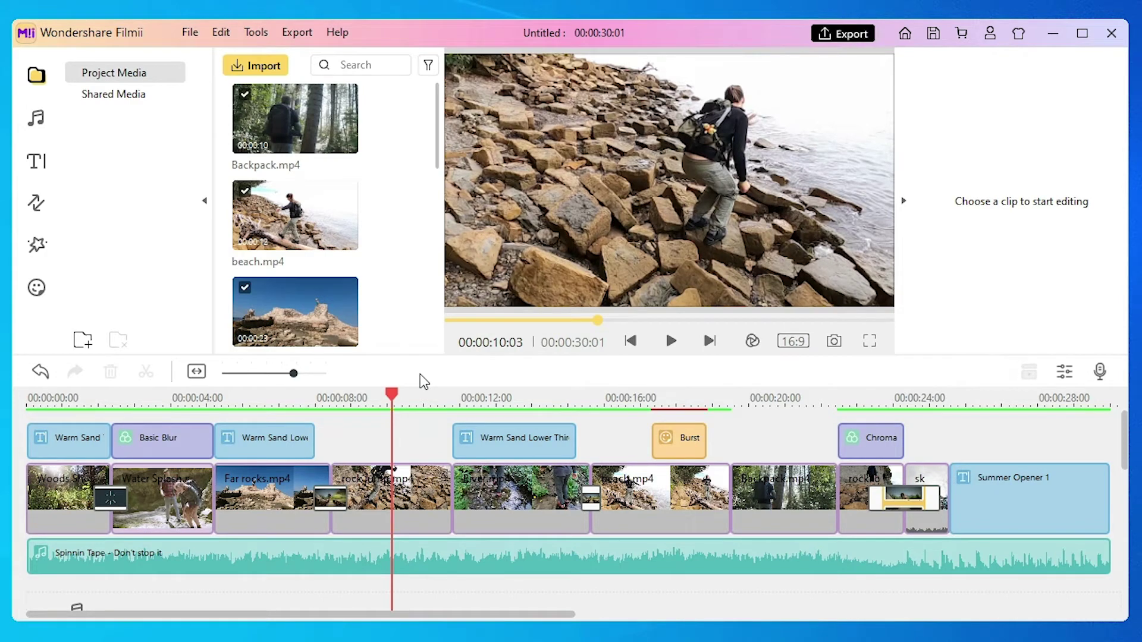
Split the rock jump clip near 00:00:10:00 and delete the short leftover piece.
click(441, 496)
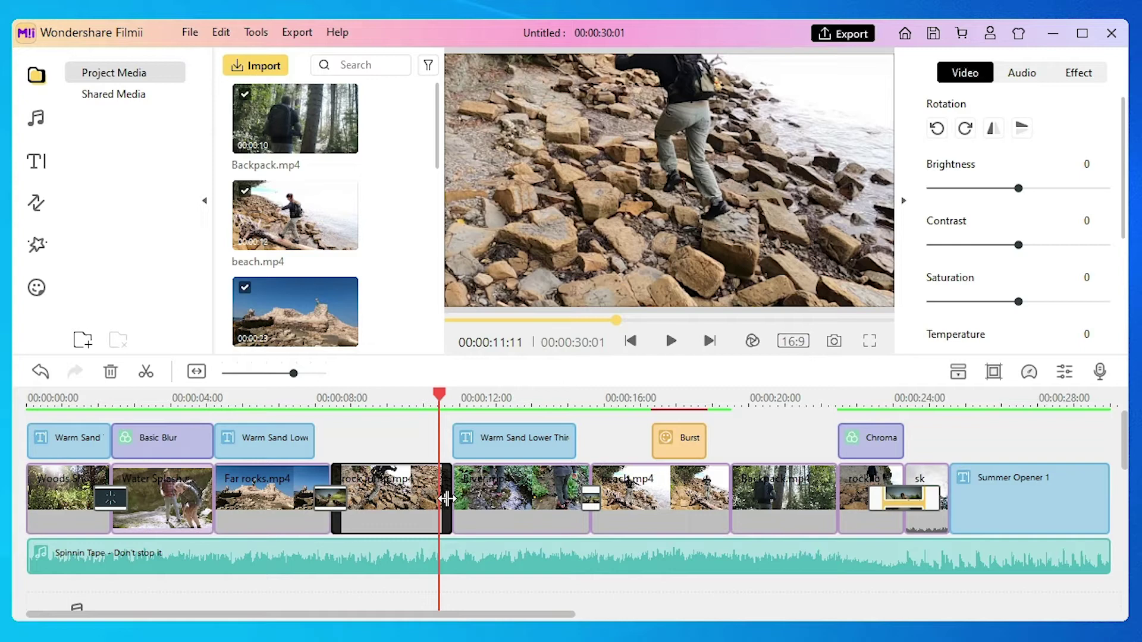
mouse_move(446, 498)
mouse_down()
mouse_move(518, 500)
mouse_move(439, 502)
mouse_up()
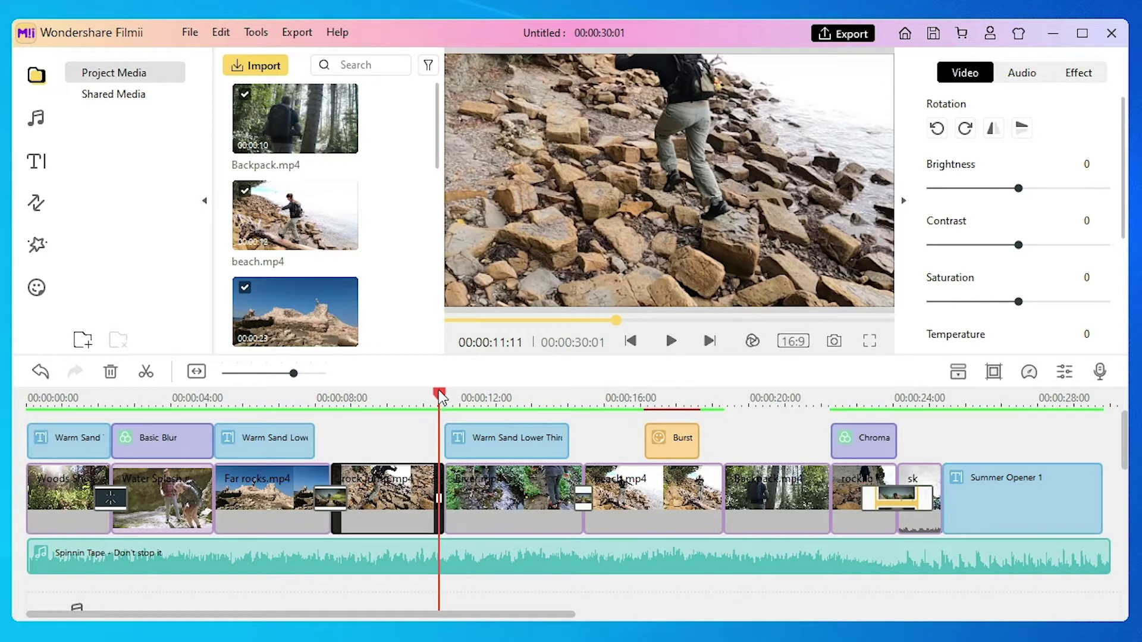
mouse_move(441, 398)
mouse_down()
mouse_move(391, 407)
mouse_move(408, 404)
mouse_up()
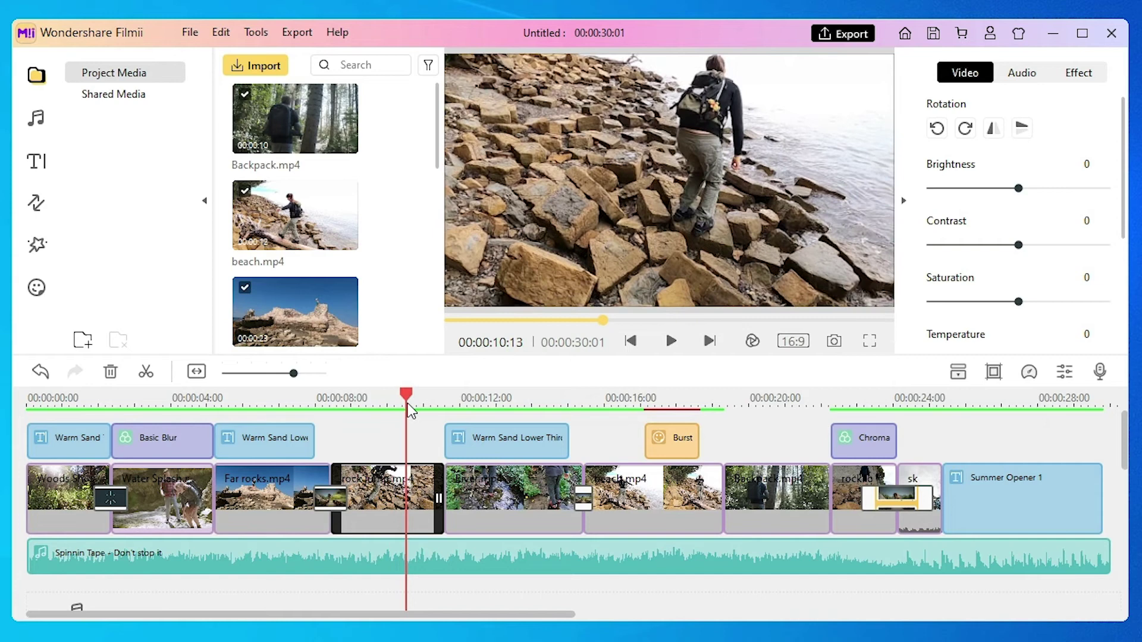
click(155, 378)
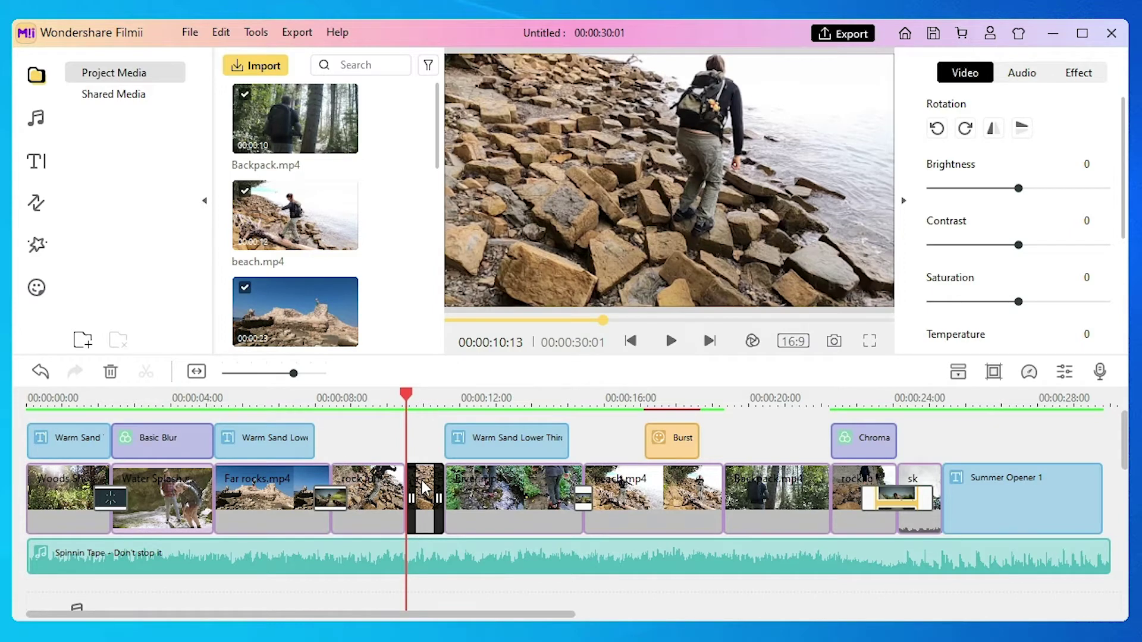
click(423, 489)
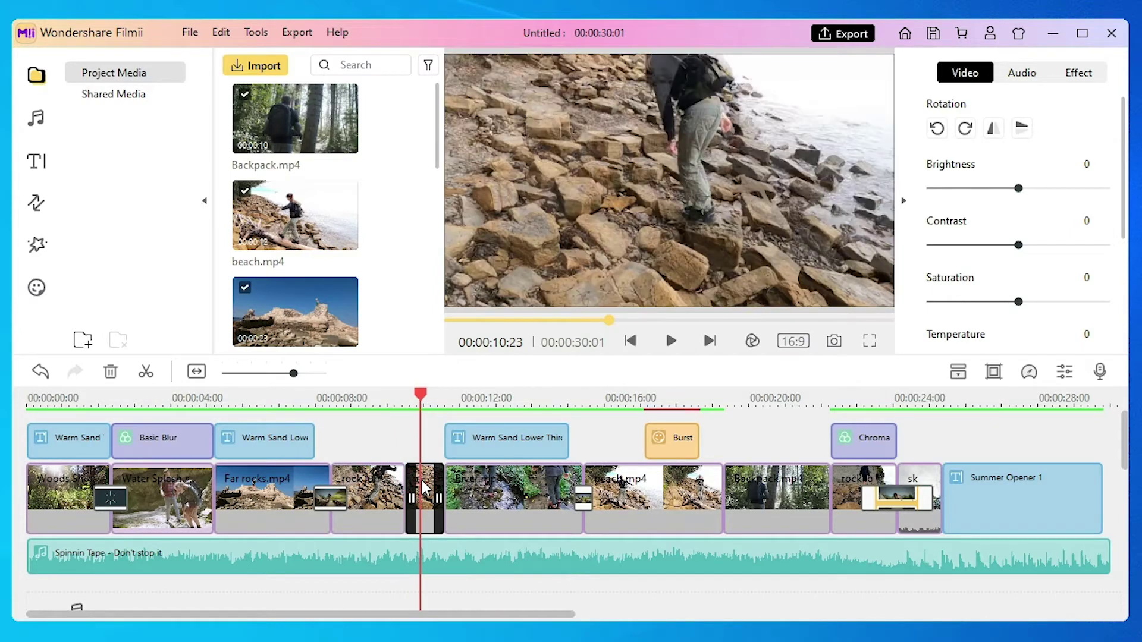
click(111, 376)
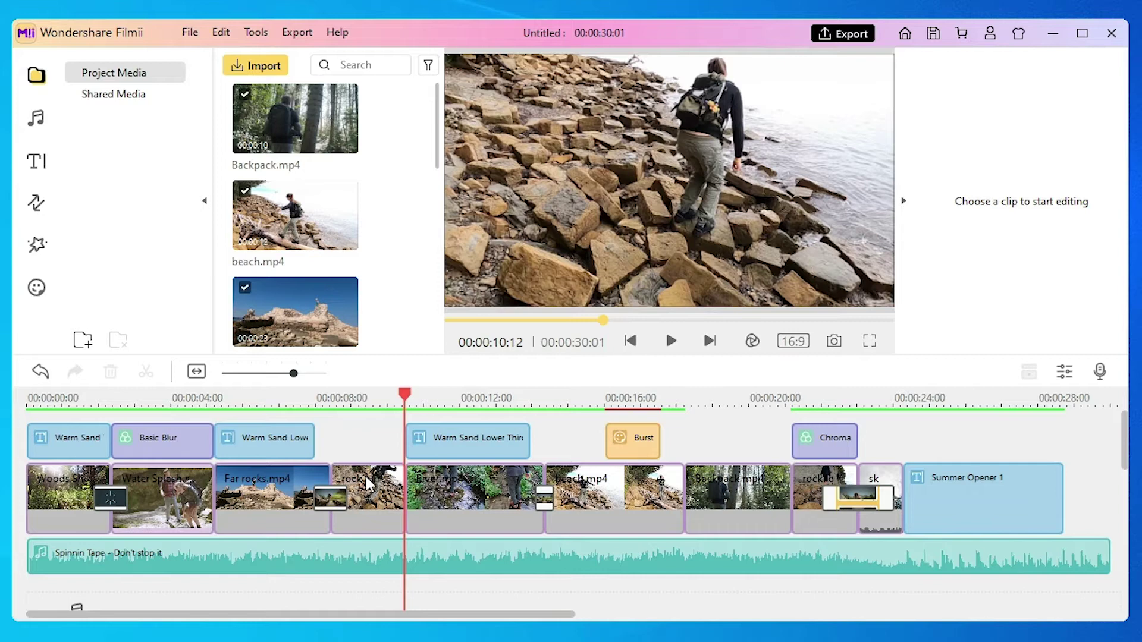
Move the rock jump clip to sit after the River clip.
drag(369, 483, 506, 487)
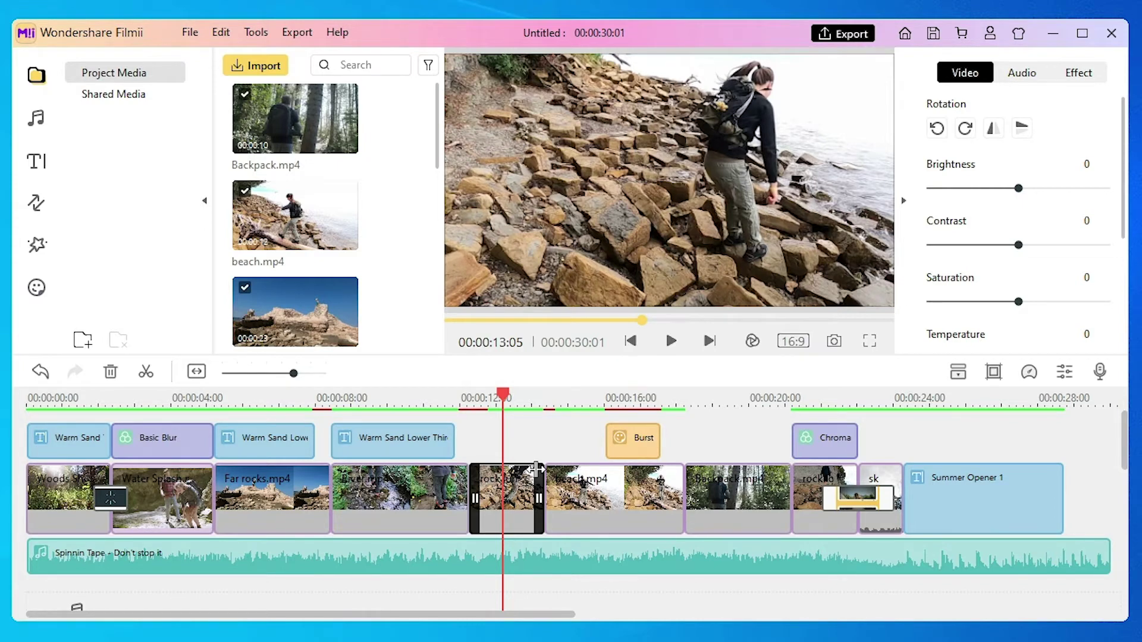
Expand clip audio to its own track, shorten the rock jump audio, and glance at Pan & Zoom settings.
click(961, 375)
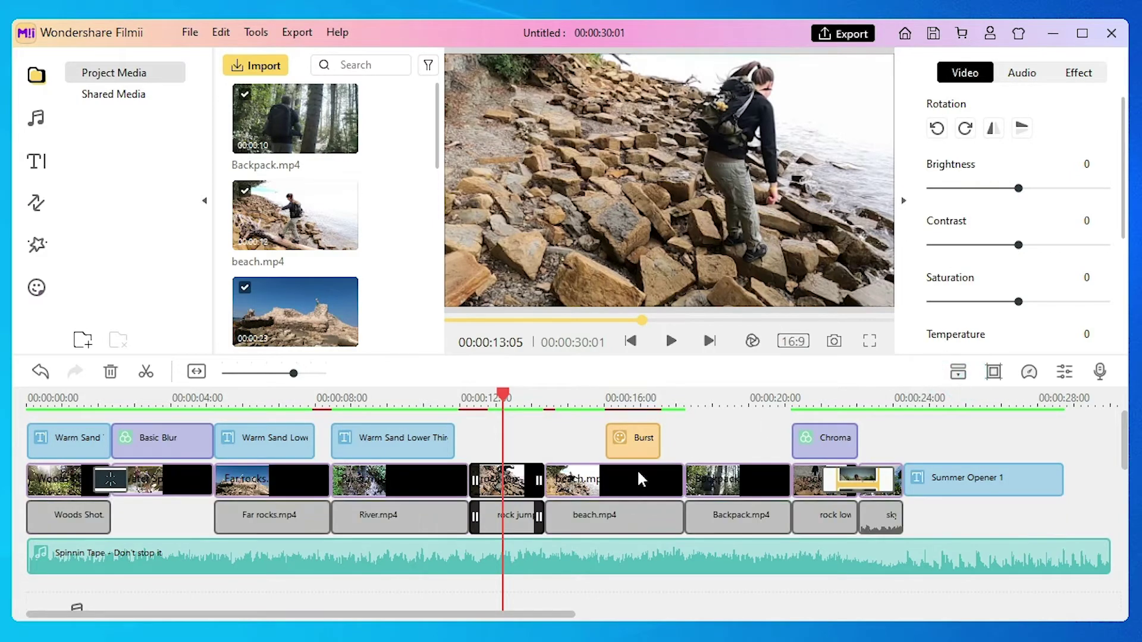
drag(543, 515, 507, 516)
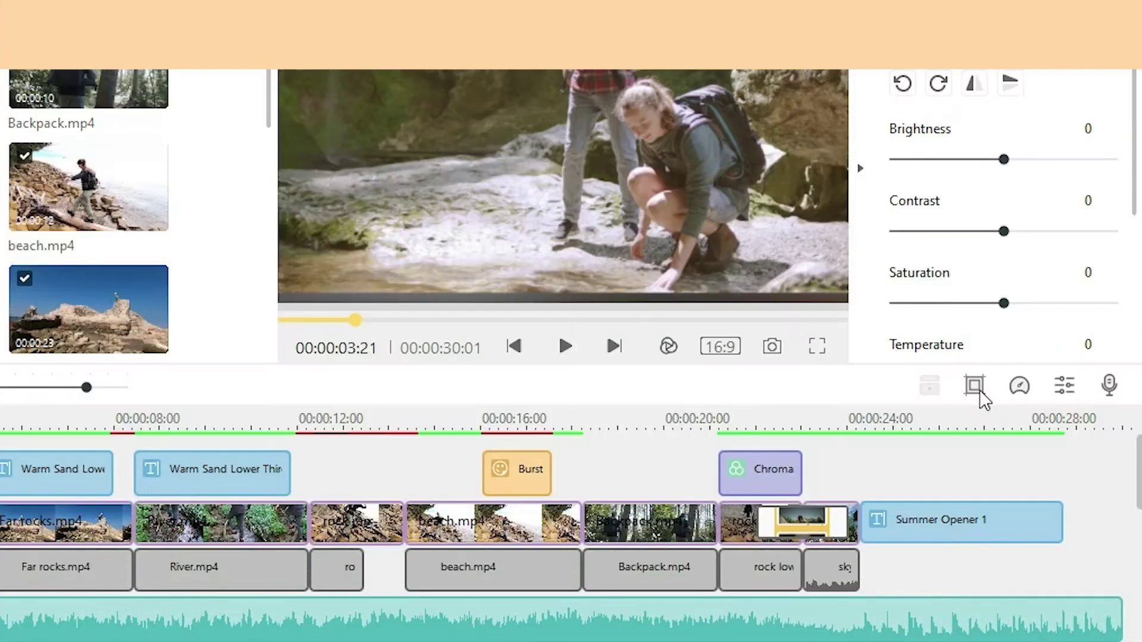
click(980, 391)
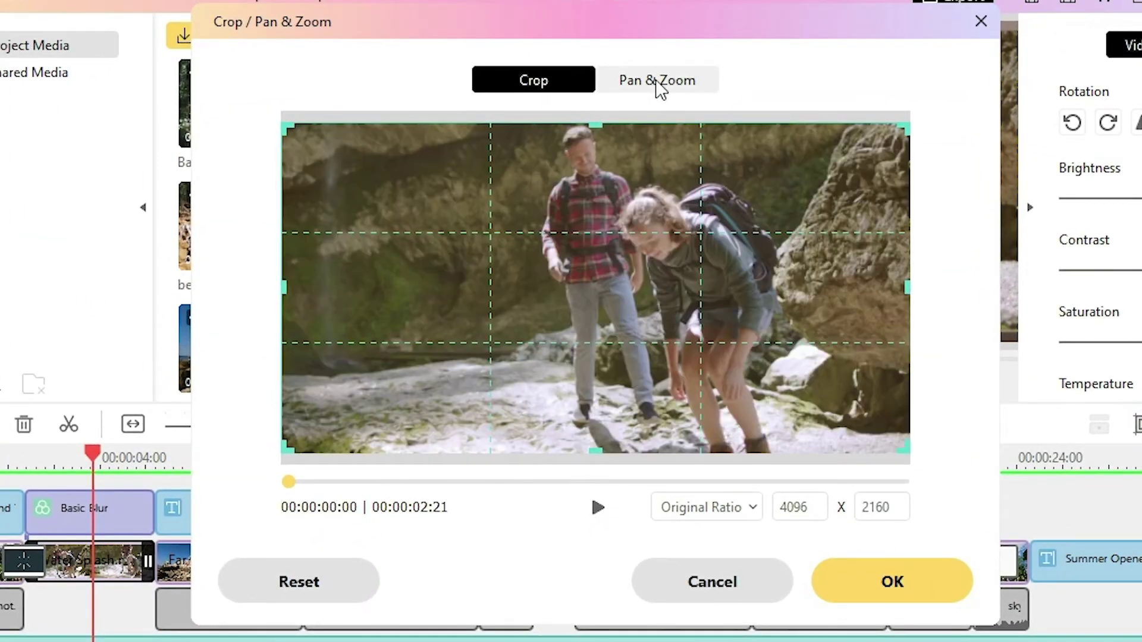
click(658, 85)
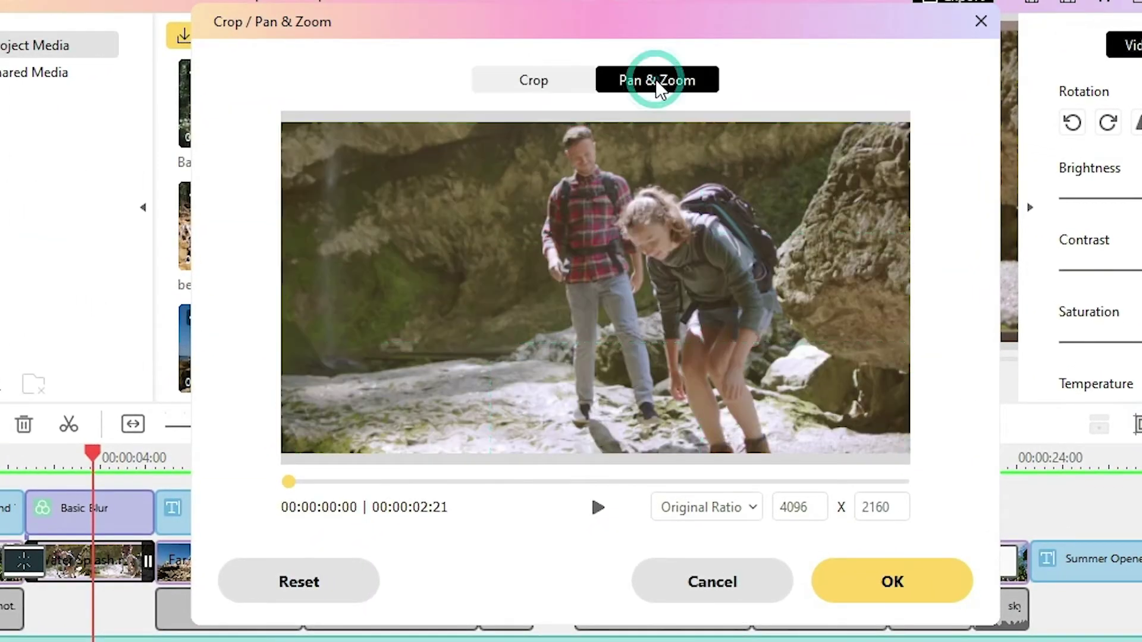
click(613, 272)
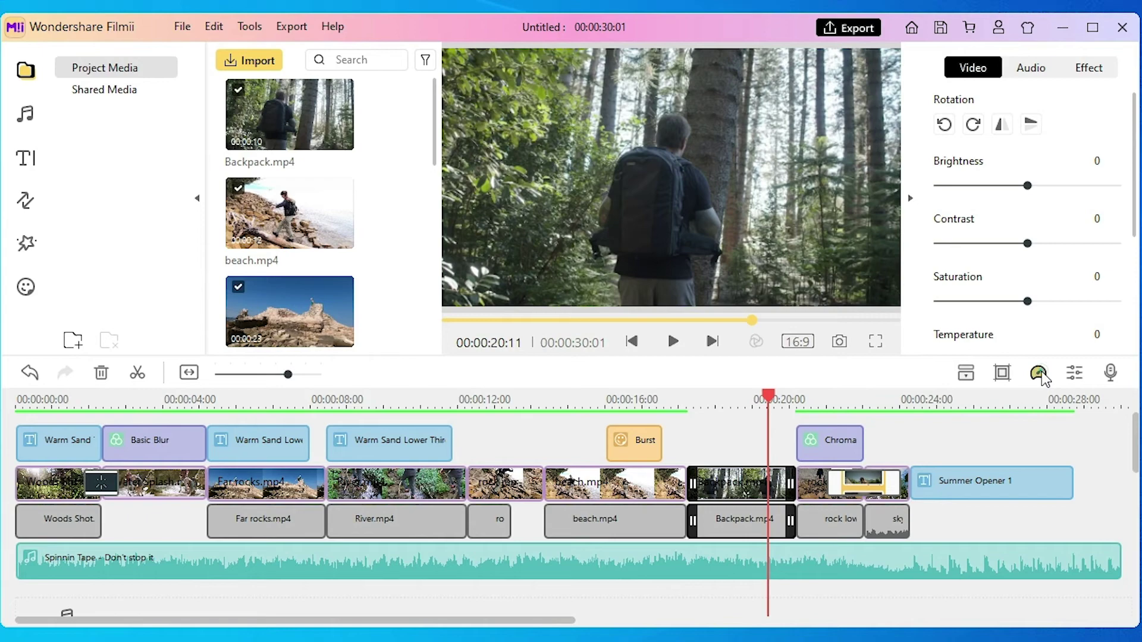
Set the Backpack clip's custom speed to about 10.62, then briefly view the voiceover recording panel.
click(1040, 374)
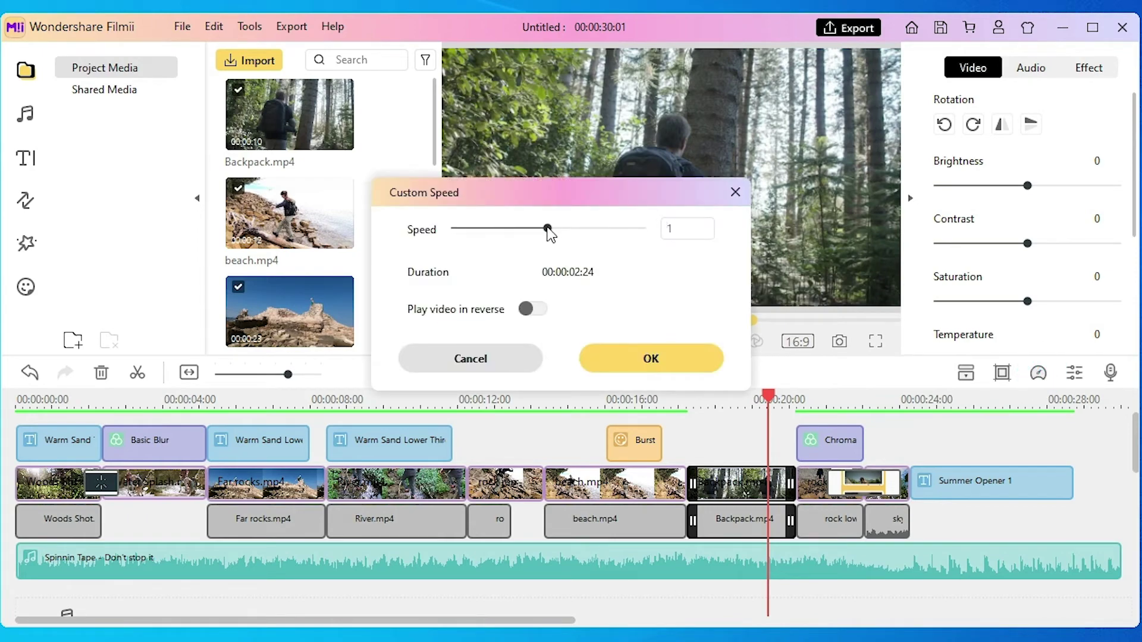
drag(547, 228, 565, 234)
click(645, 355)
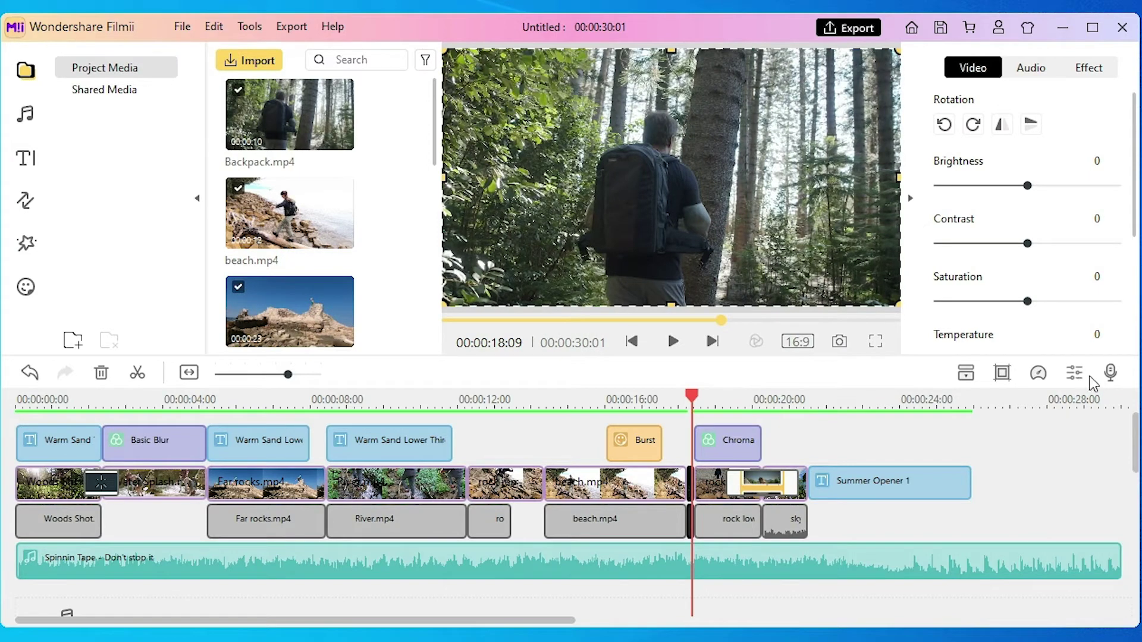
click(1114, 380)
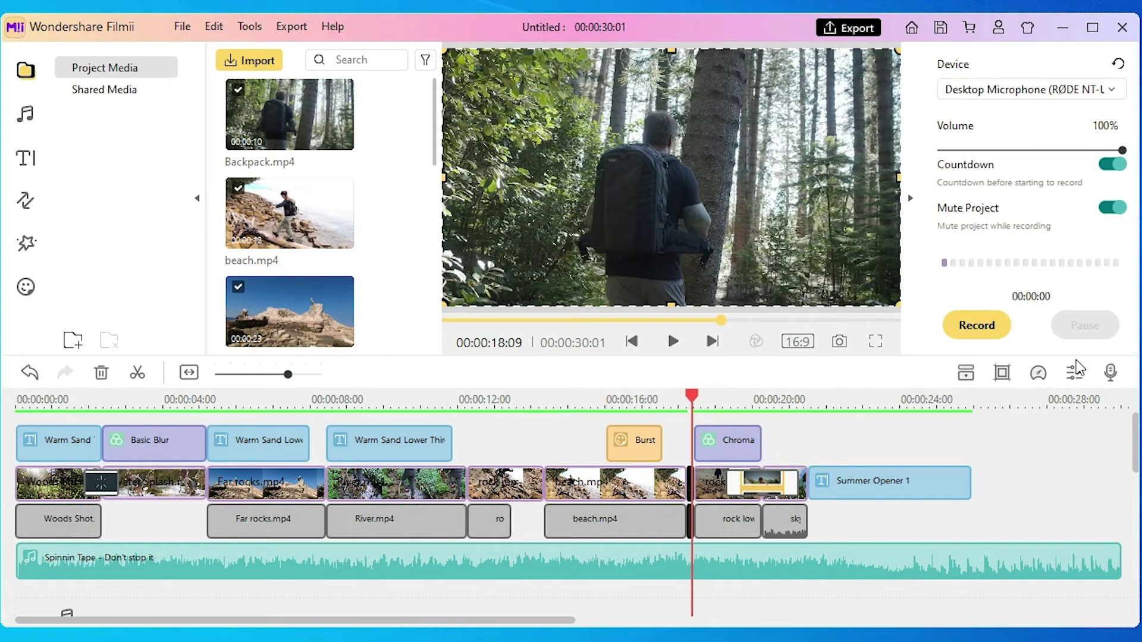
click(1099, 440)
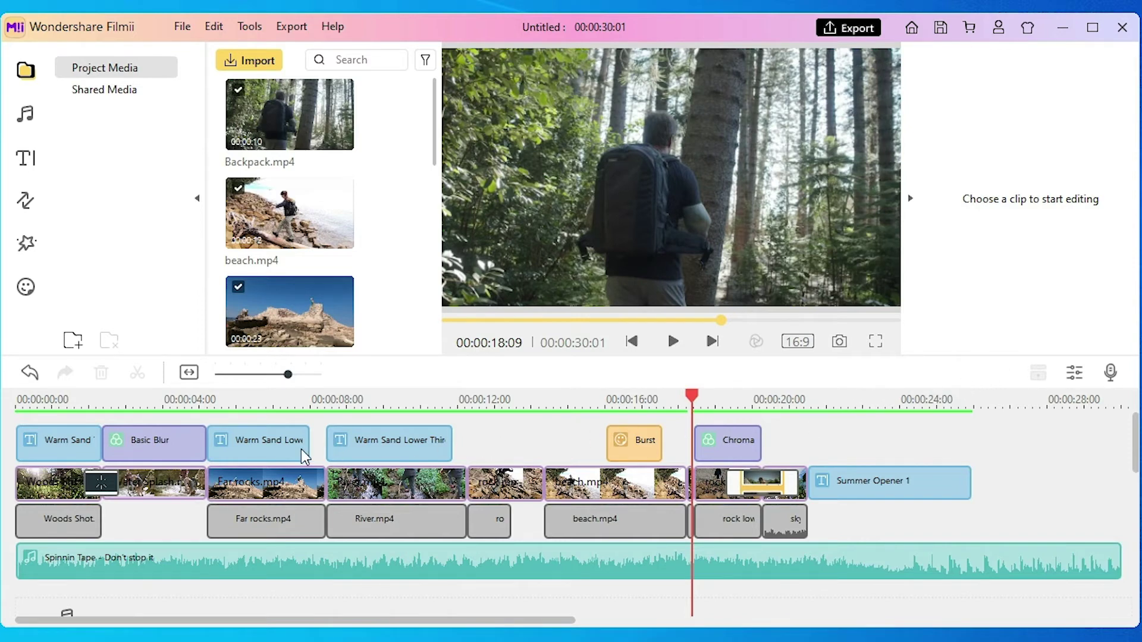
Select the opening Warm Sand title and replace 'Get Outside!' with 'hike!'.
click(59, 402)
click(62, 445)
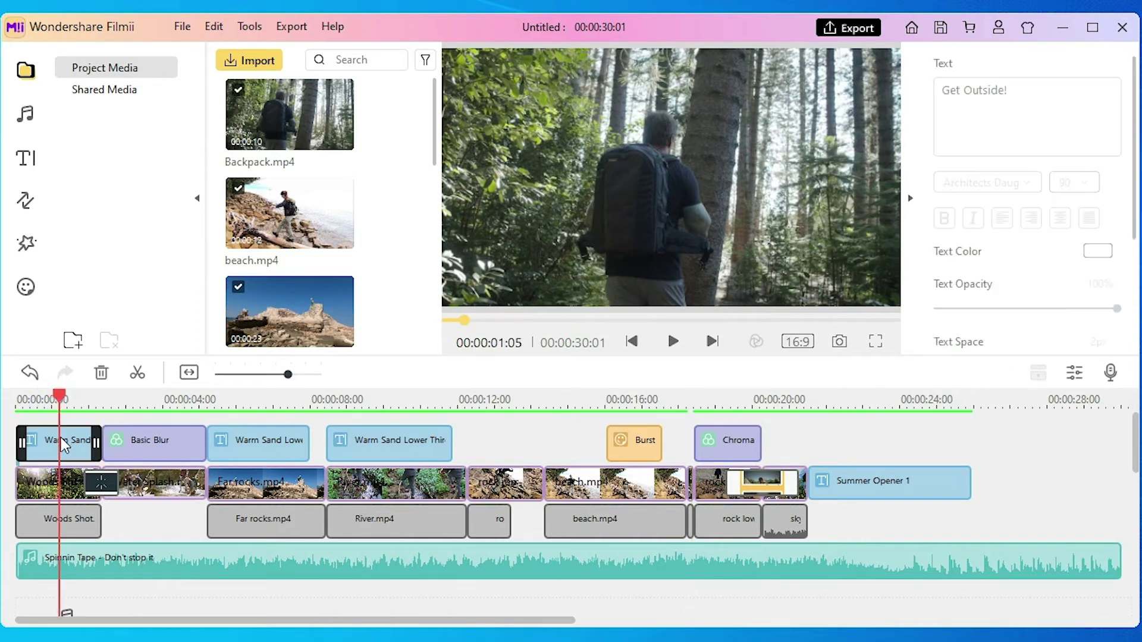
click(49, 447)
click(1013, 92)
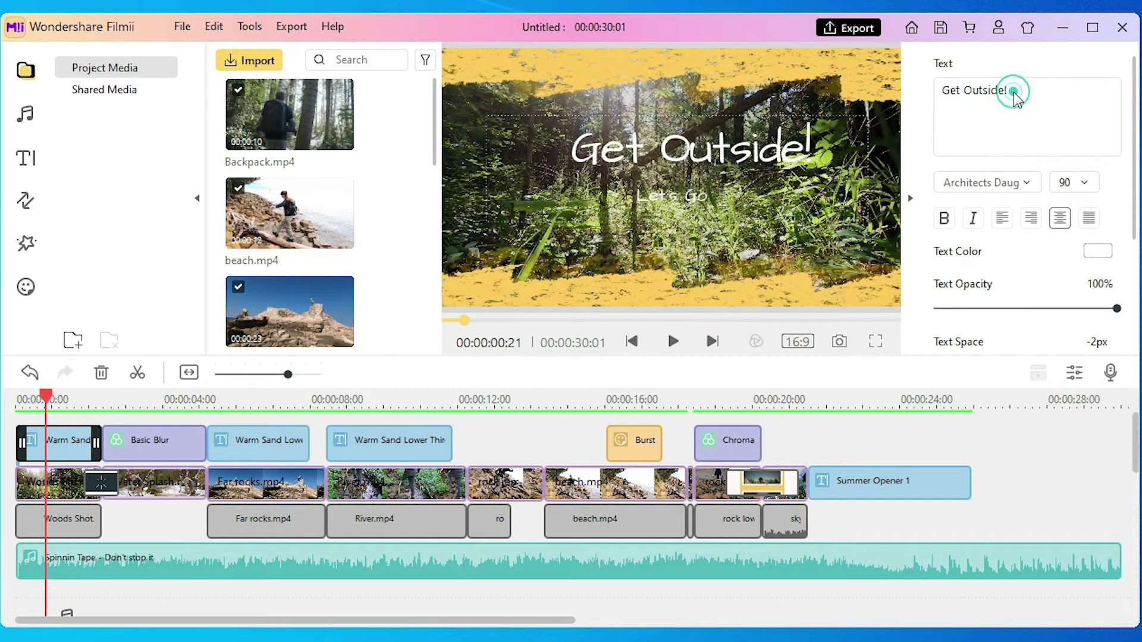
click(1012, 95)
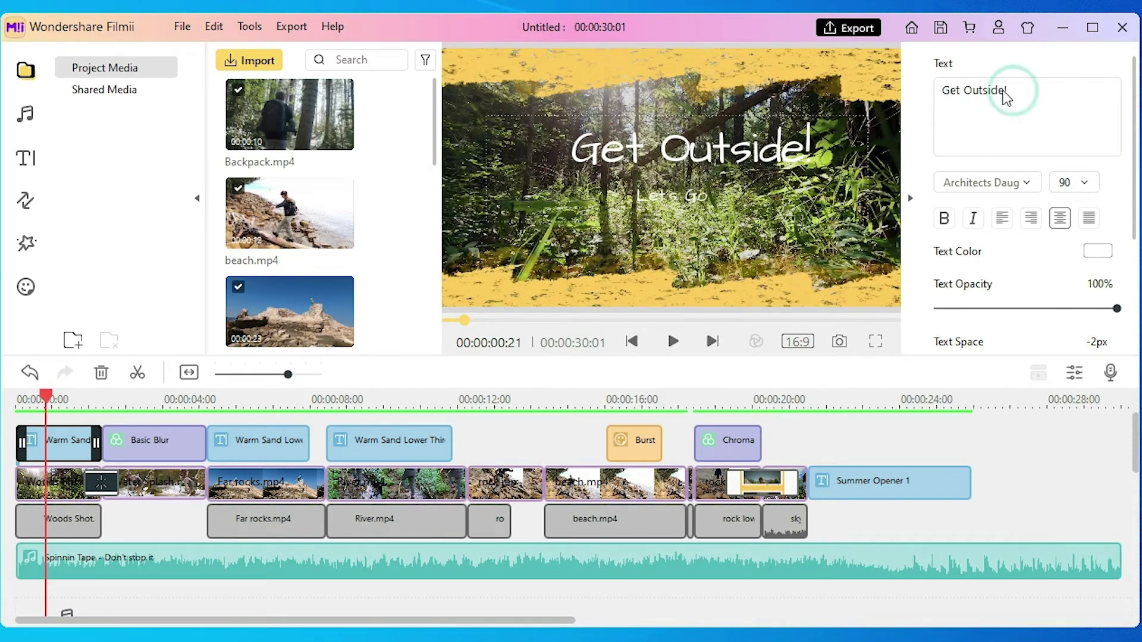
click(1007, 92)
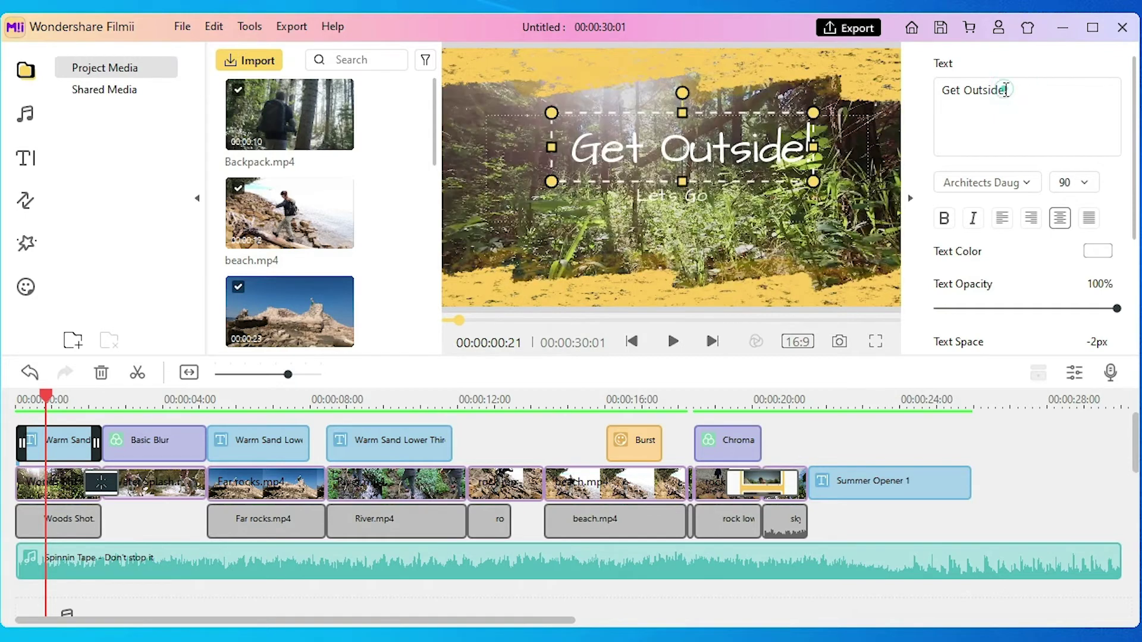
drag(1007, 91, 919, 96)
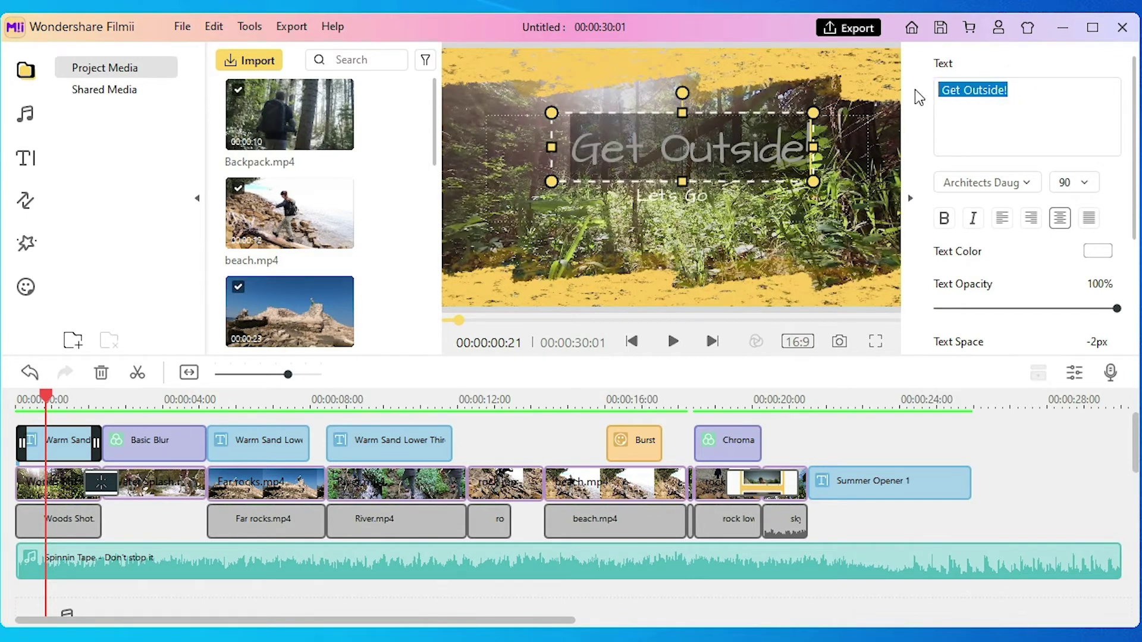
text(hike!)
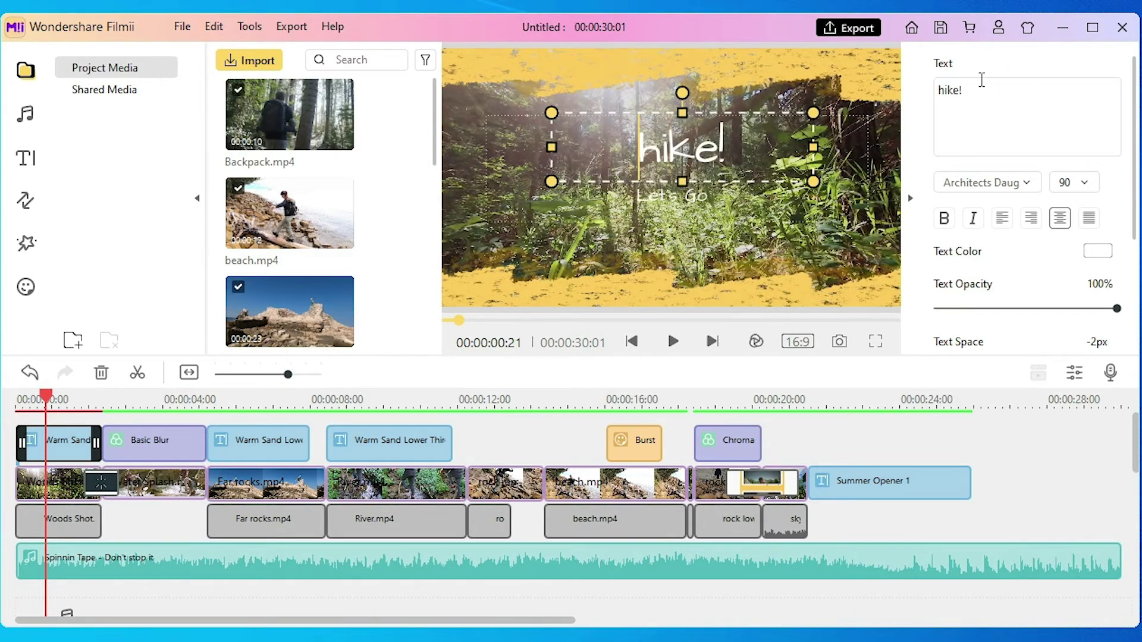
Make the title text black at about 70% opacity.
click(1098, 252)
click(1035, 337)
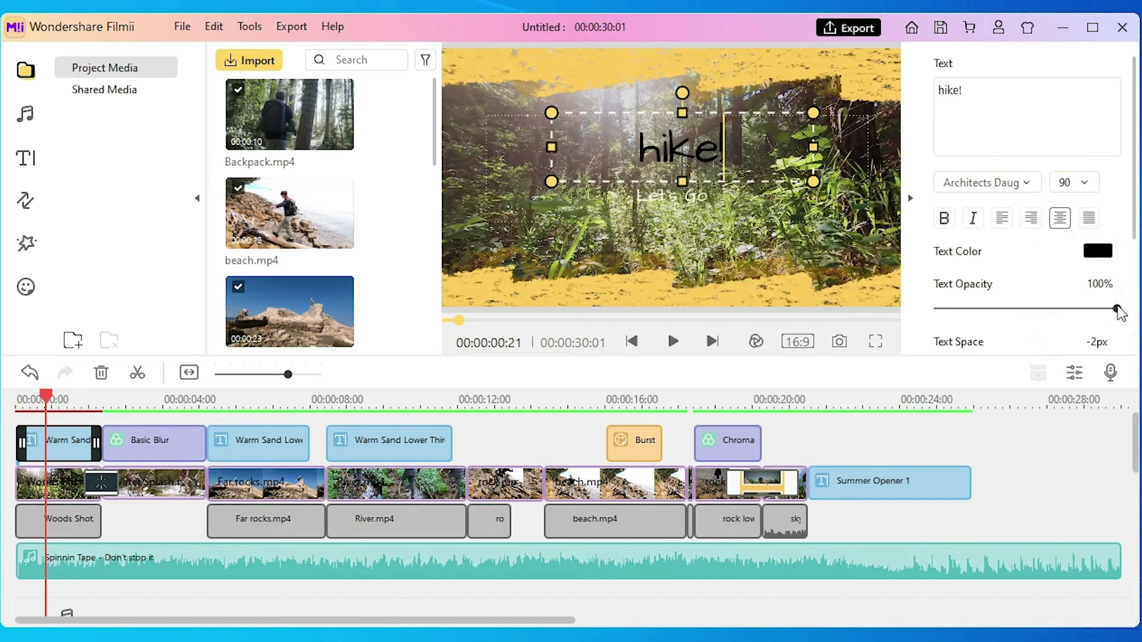
drag(1116, 310, 1062, 309)
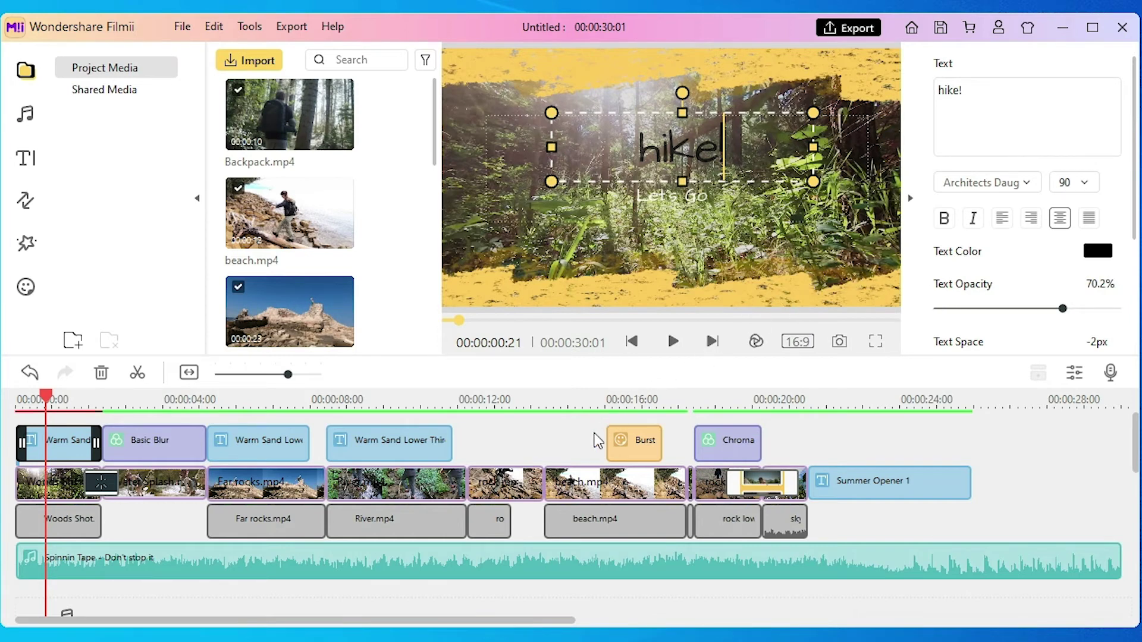
Move the Burst clip earlier, trim its end, and set brightness 29 and contrast 26.
click(634, 444)
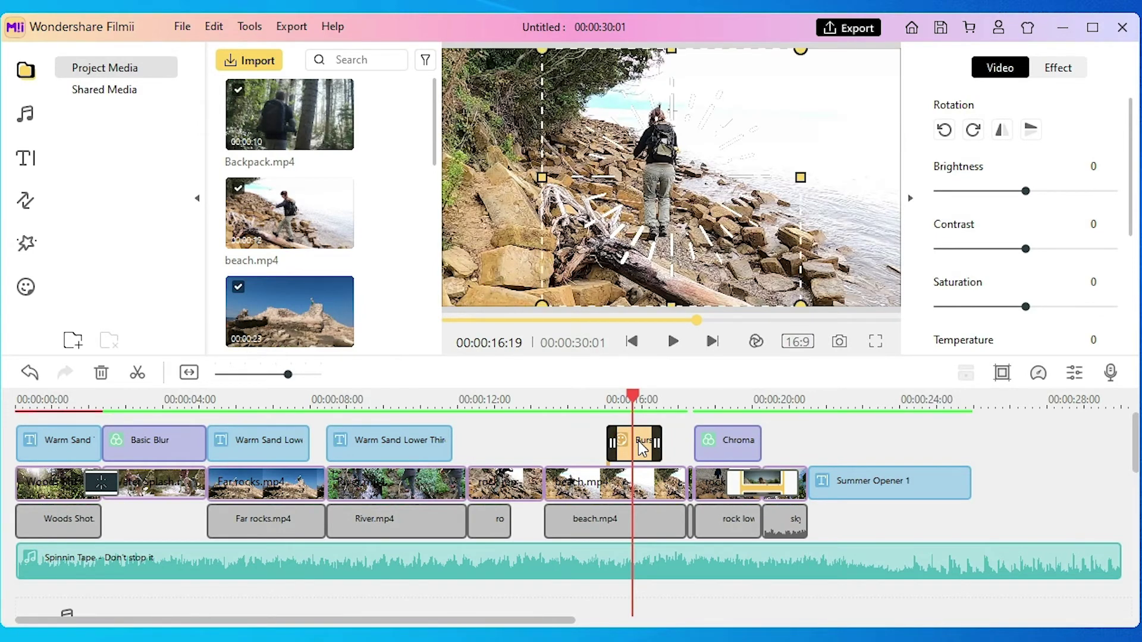
drag(640, 444, 603, 441)
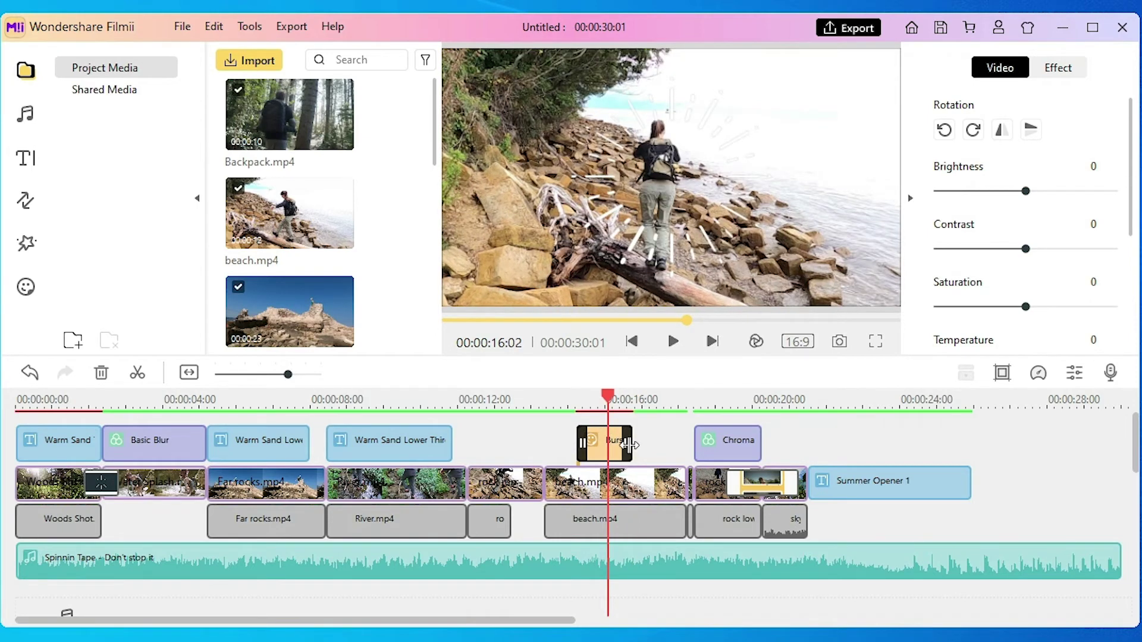
drag(630, 443, 616, 441)
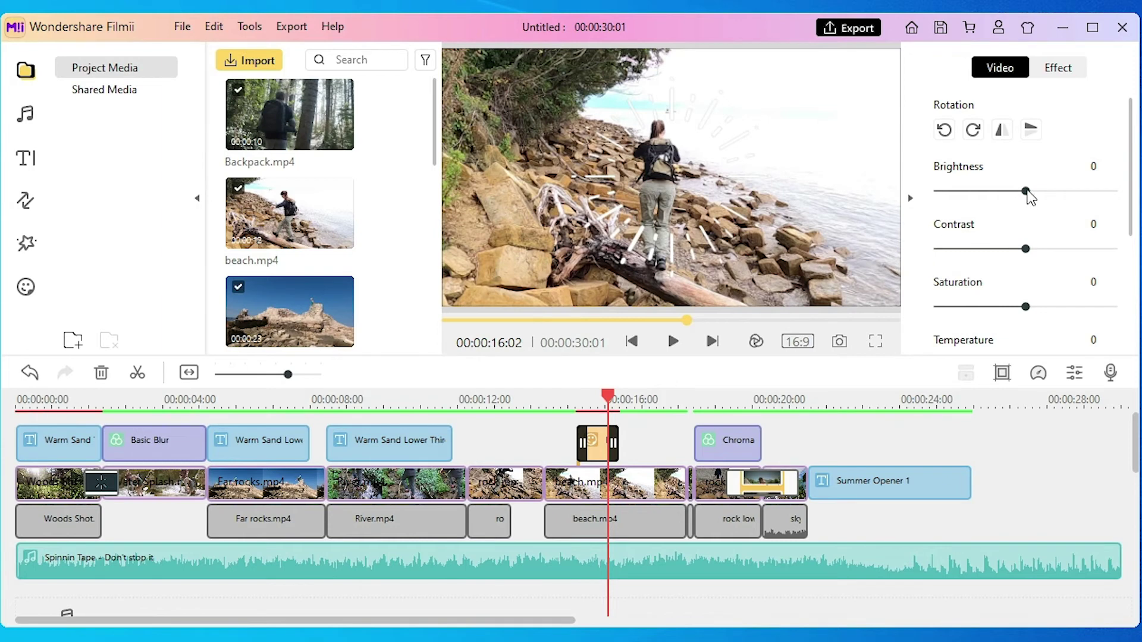
drag(1028, 194, 1052, 193)
drag(1028, 250, 1049, 250)
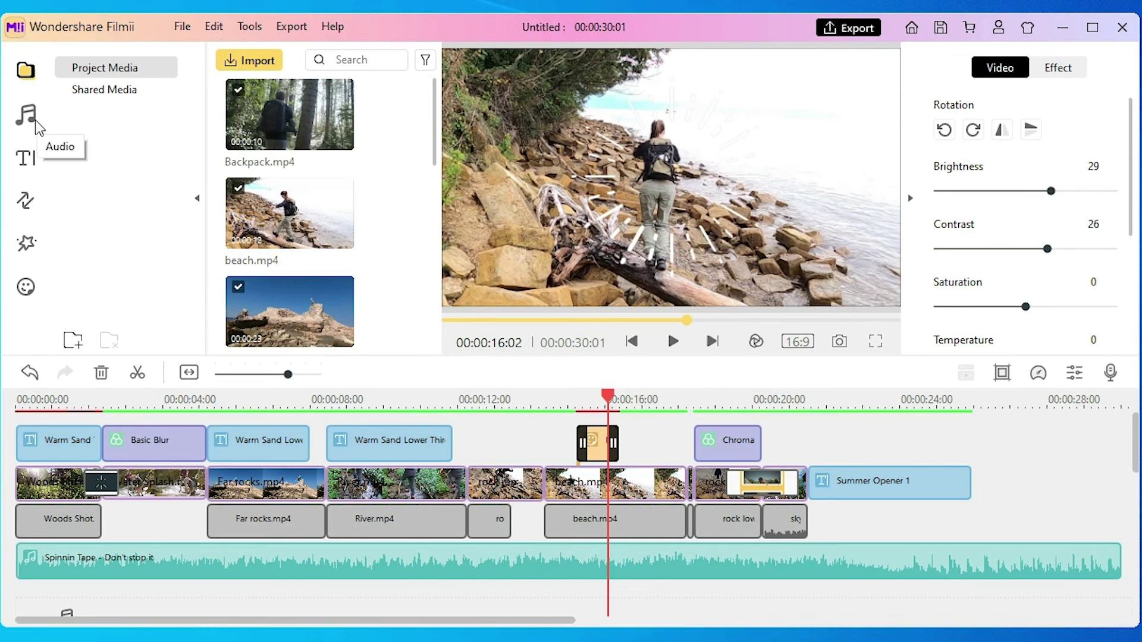
Browse to the Elements library's Energy stickers and preview Burst 8.
click(36, 120)
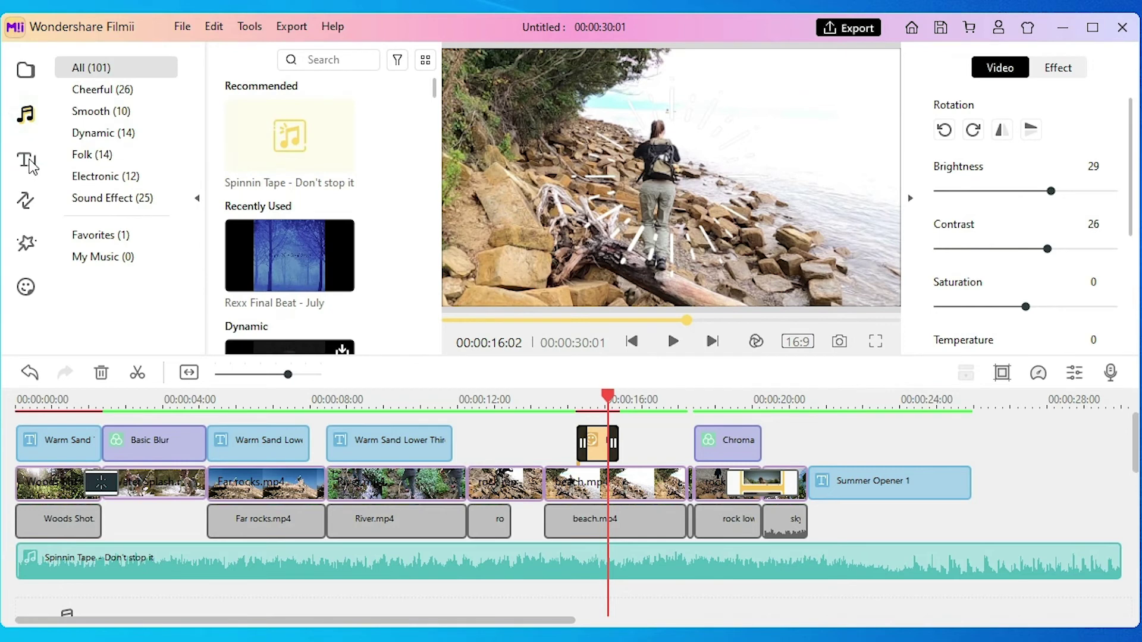
click(27, 163)
click(26, 203)
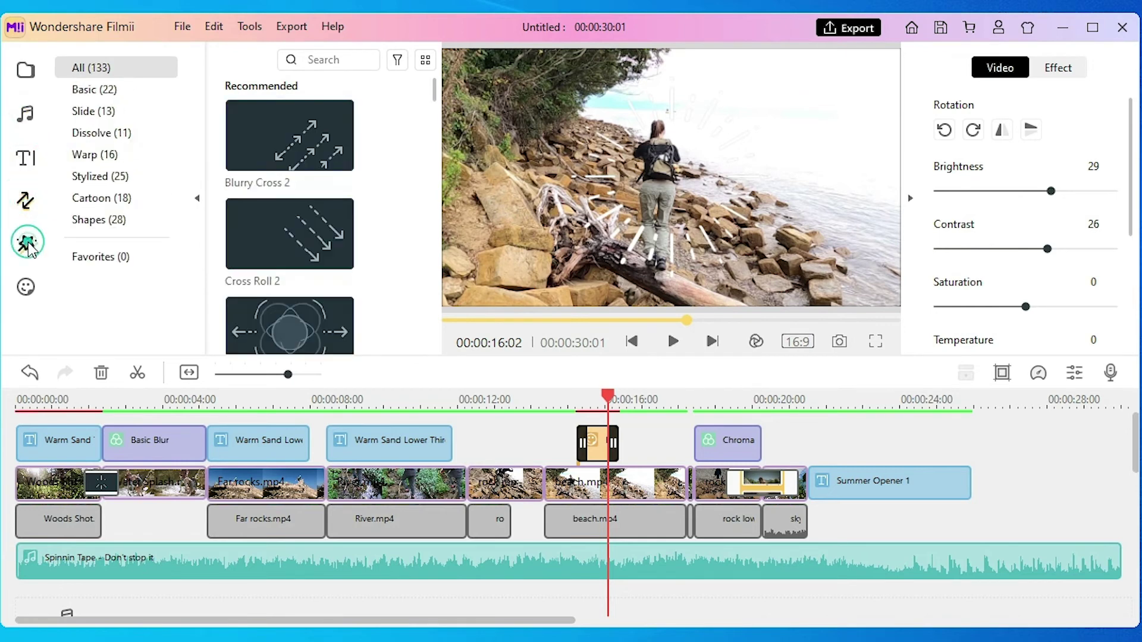
click(27, 243)
click(26, 285)
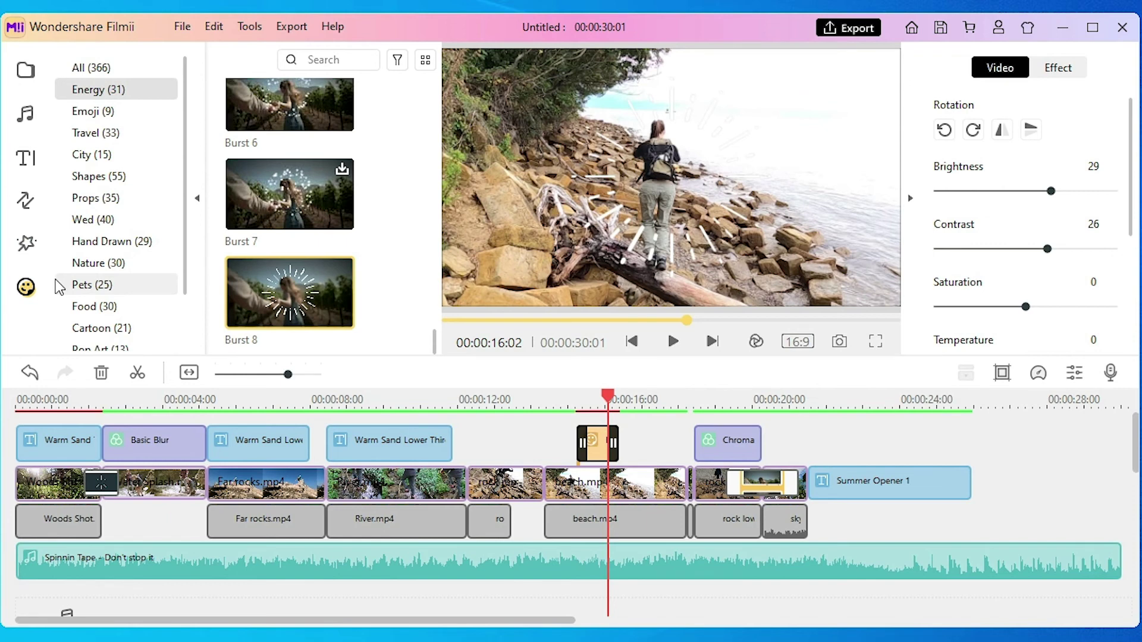
mouse_move(289, 293)
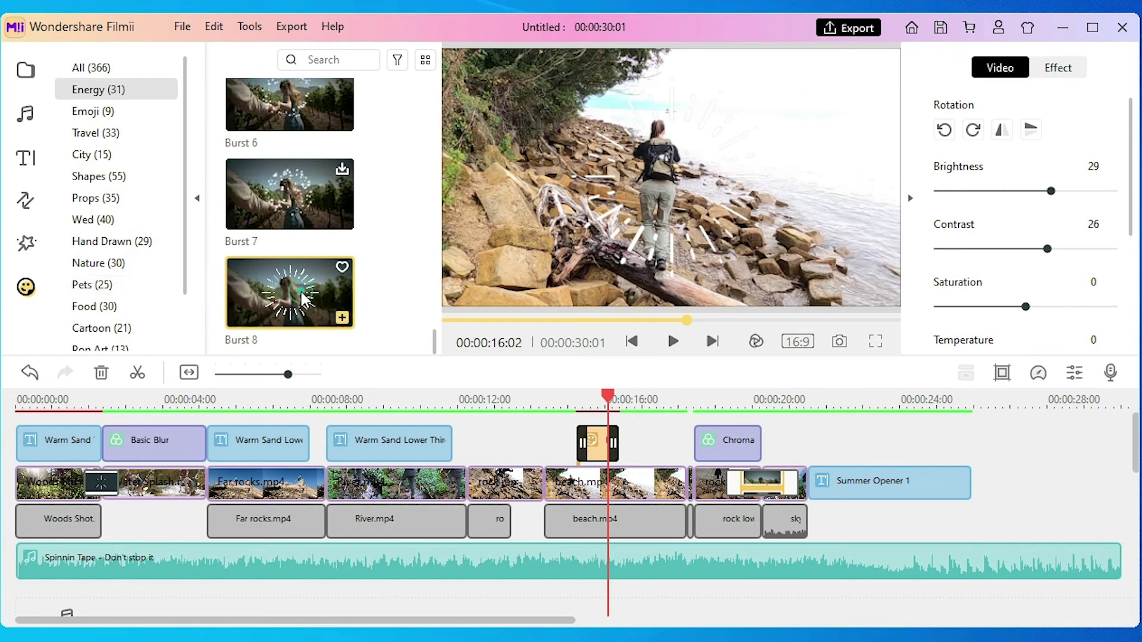
click(302, 298)
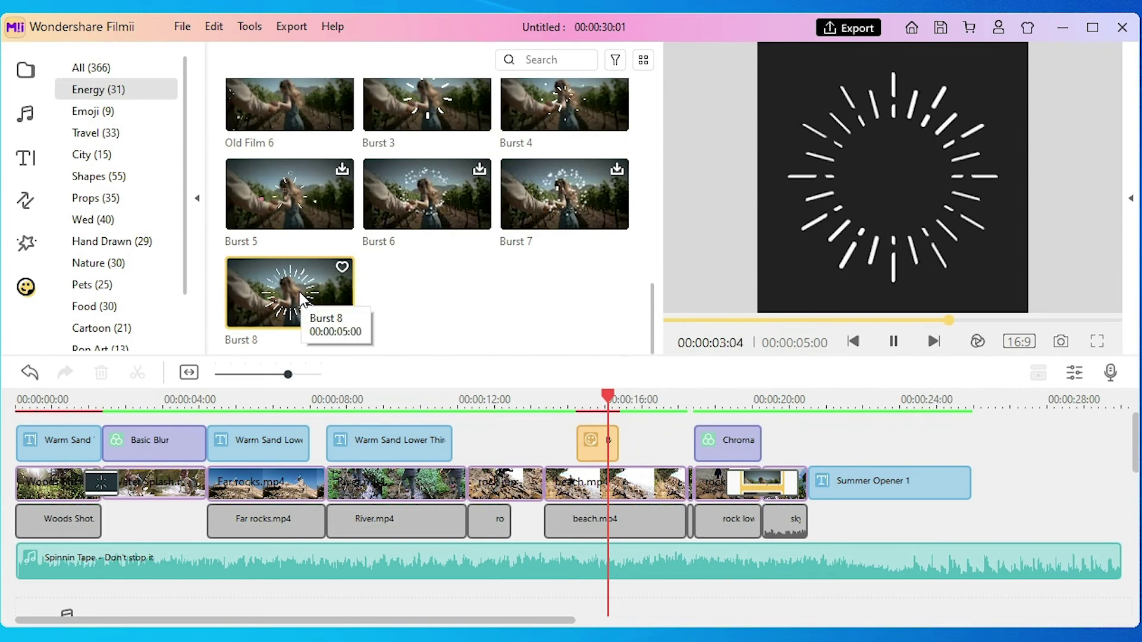
Place Burst 8 on a new track at 00:00:12 and trim it to about three seconds.
mouse_move(302, 299)
mouse_down()
mouse_move(492, 443)
mouse_move(456, 432)
mouse_up()
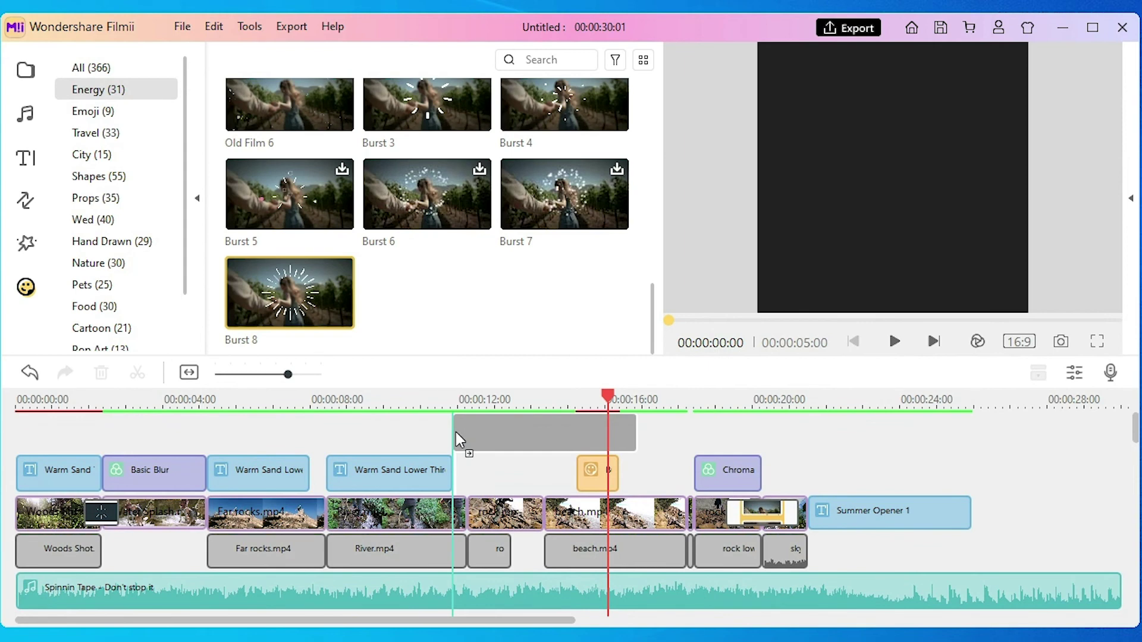
drag(630, 439, 579, 443)
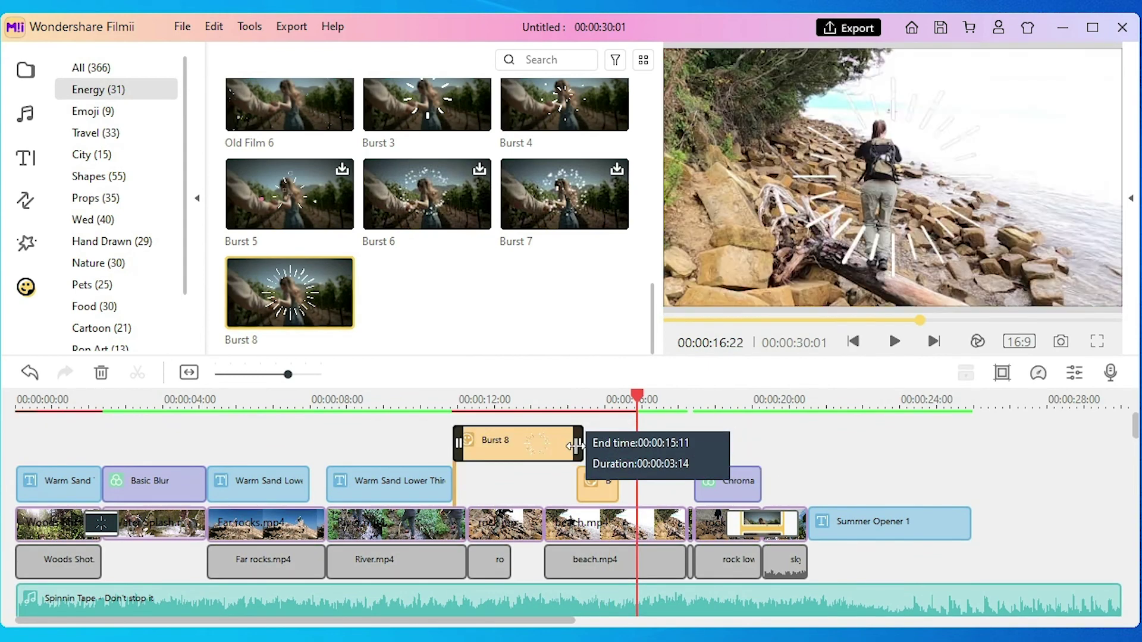
drag(509, 403, 453, 413)
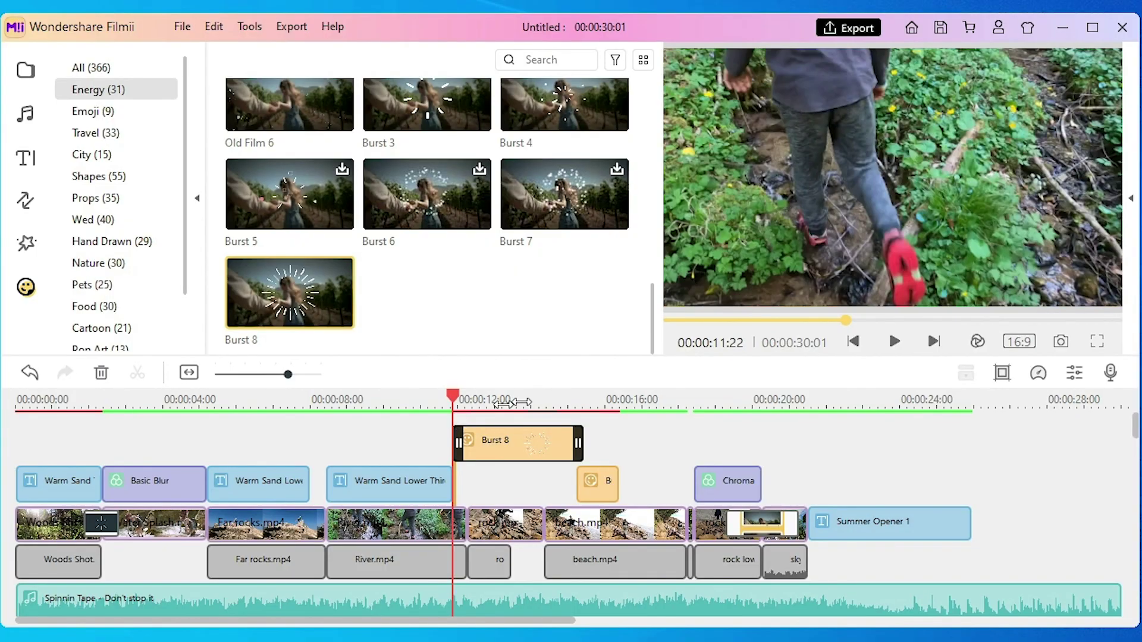